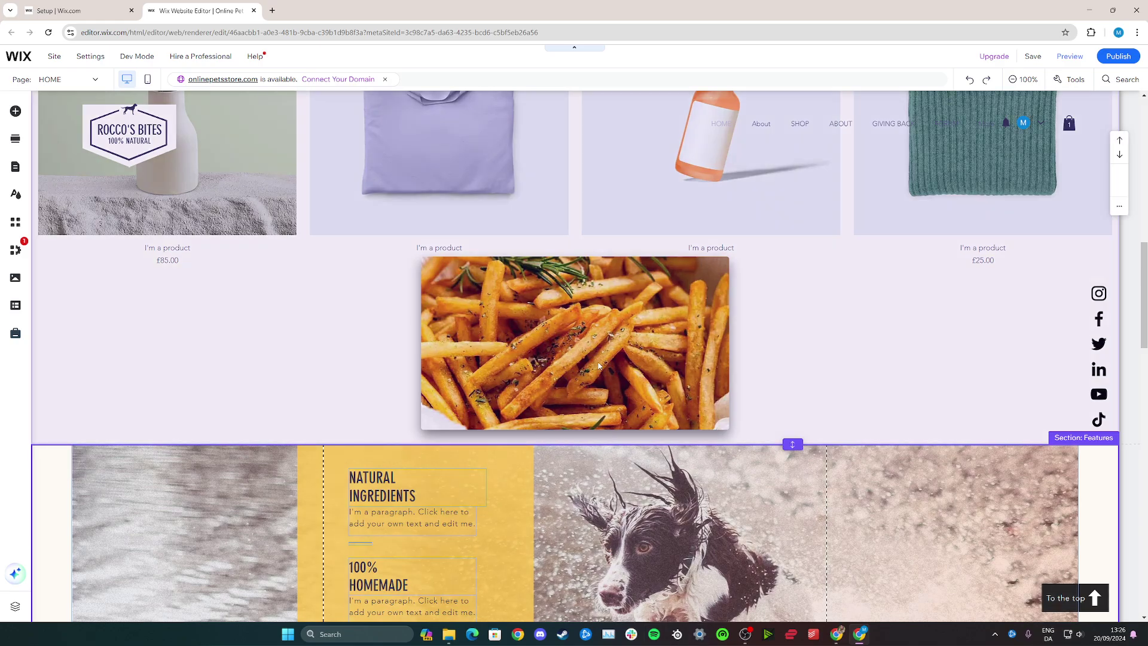
- Select the fries image centred below the product gallery
left_click(587, 305)
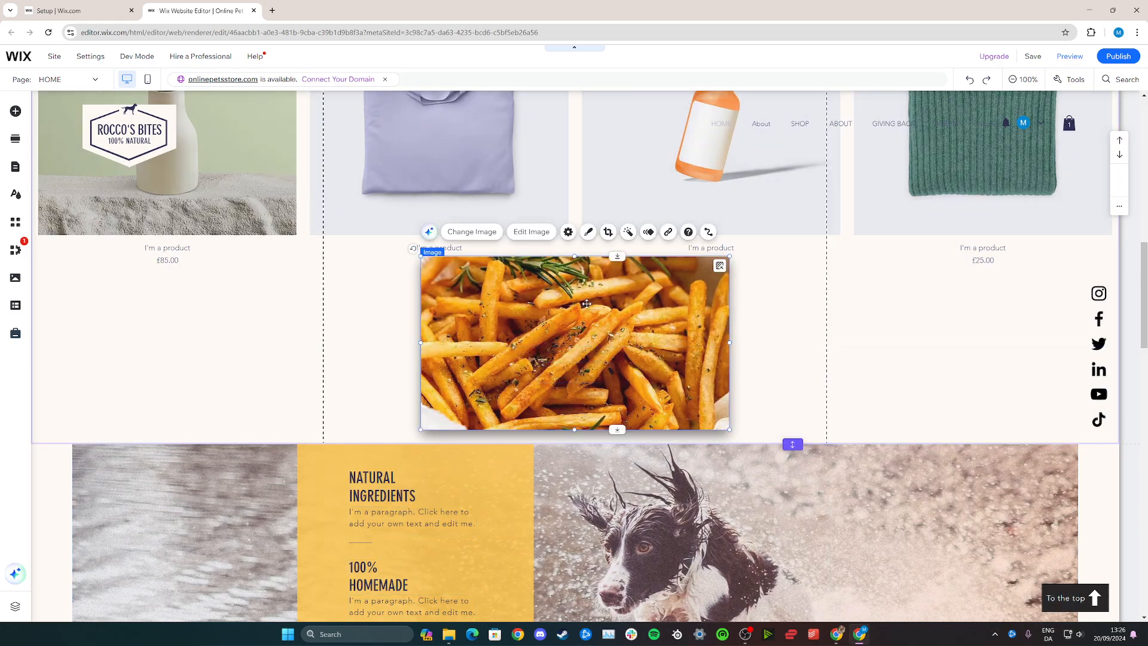
- Delete the fries image and re-add a fresh copy from Site Files, centred below the products
key("Delete")
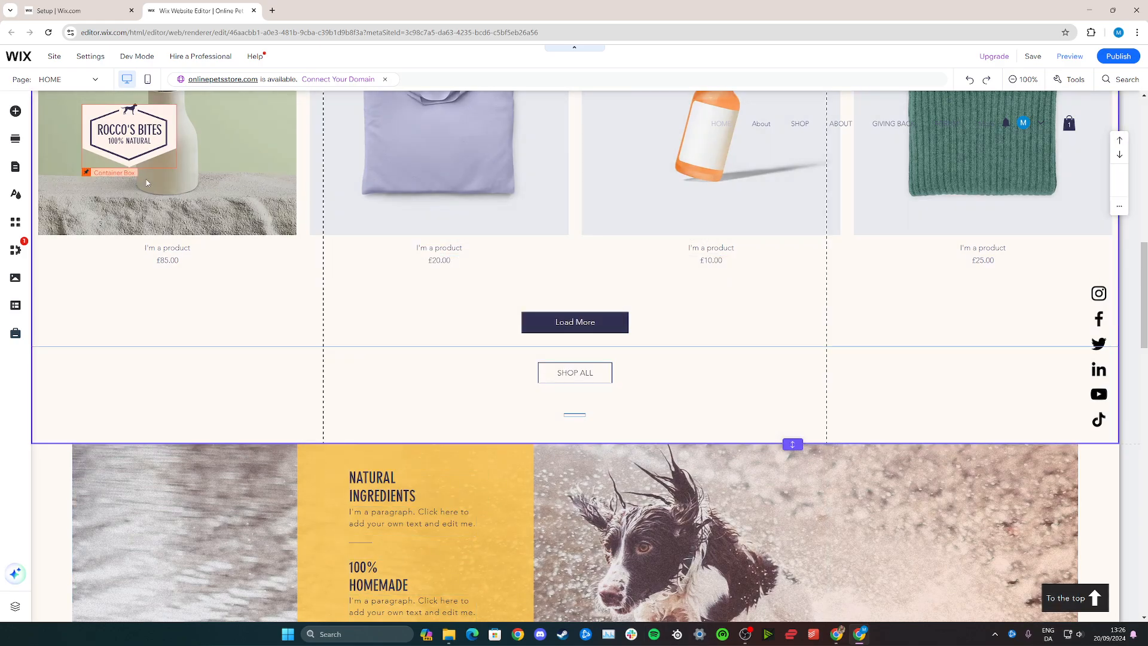
left_click(16, 277)
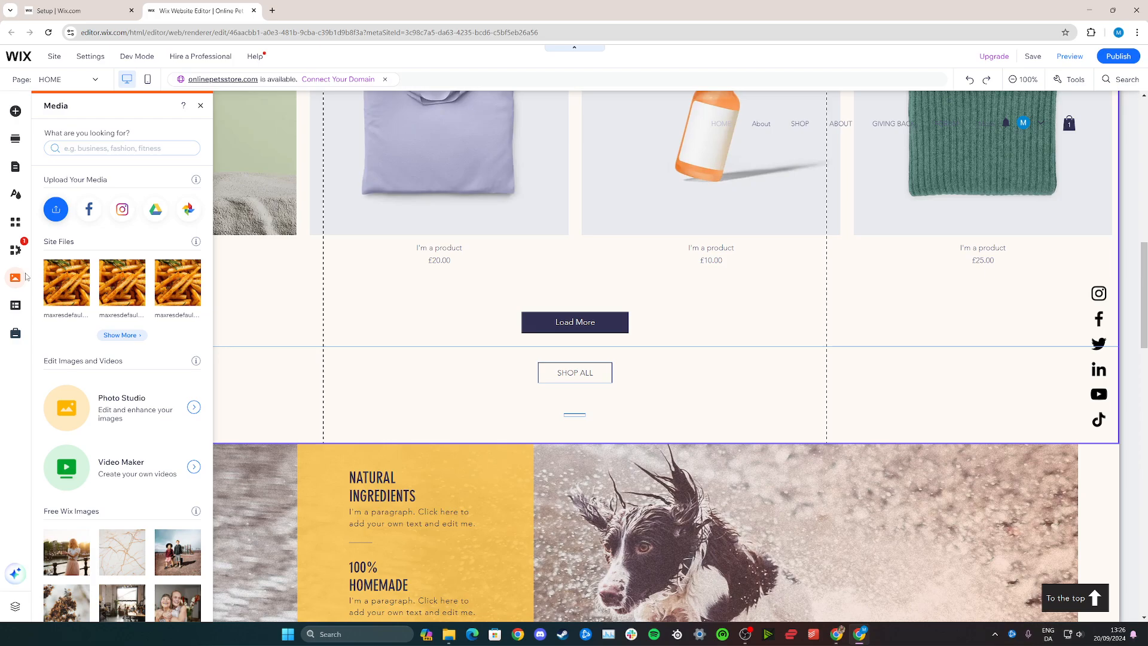
left_click(71, 274)
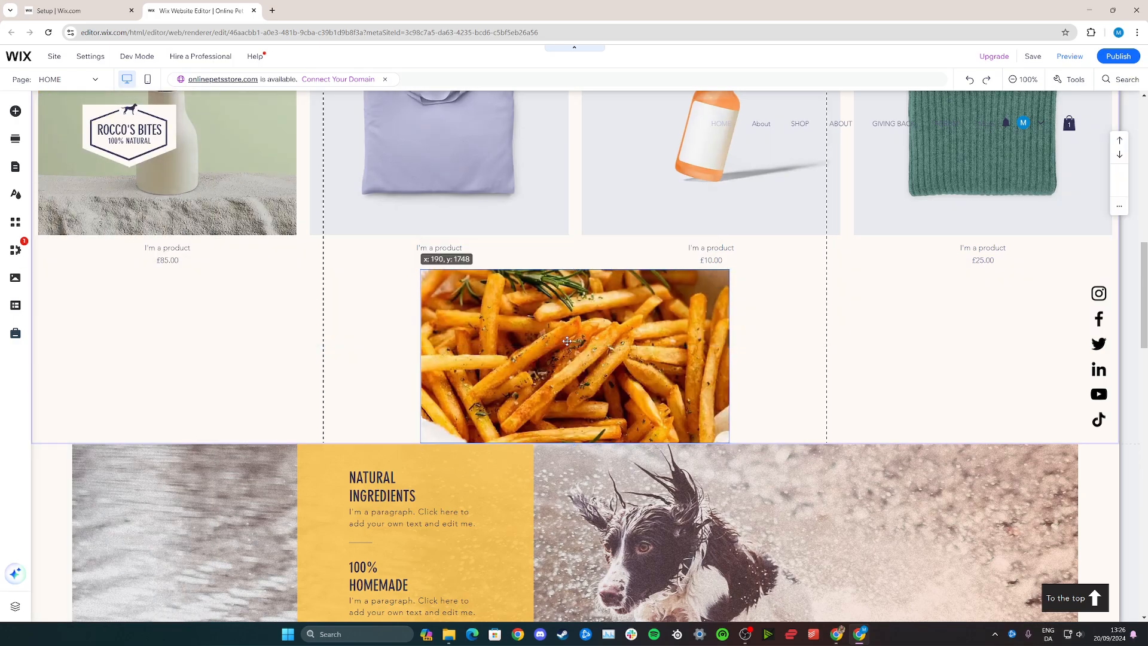
left_click_drag(430, 316, 582, 304)
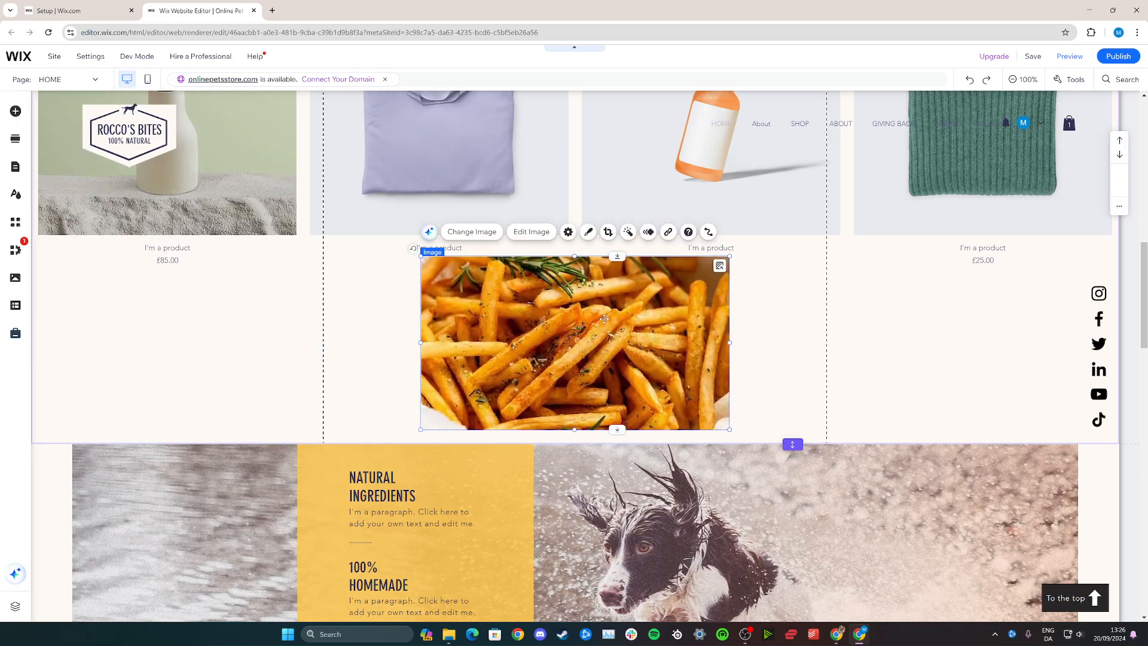
- Customize the image's frame design with the second preset and a border width of 0
left_click(588, 236)
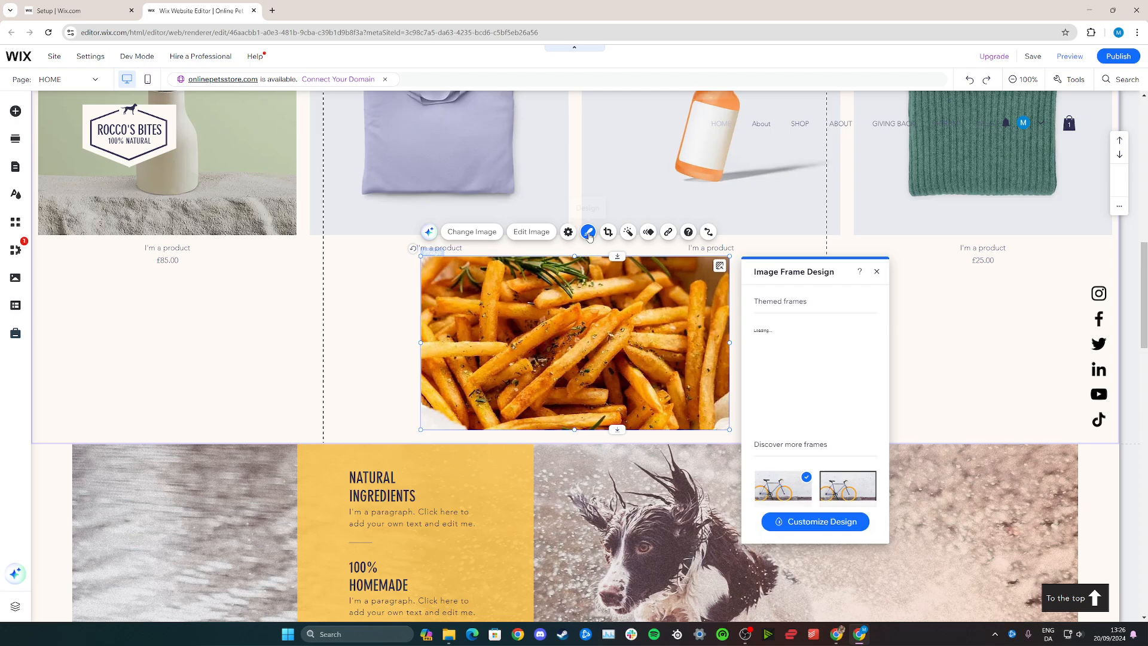
left_click(817, 523)
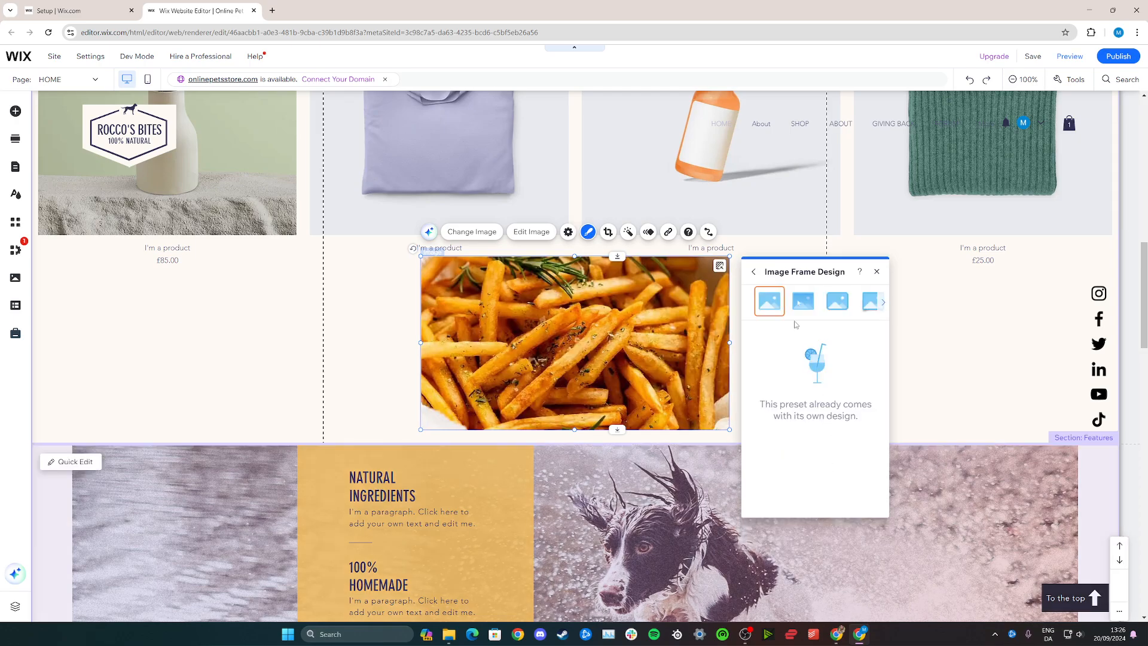
left_click(803, 303)
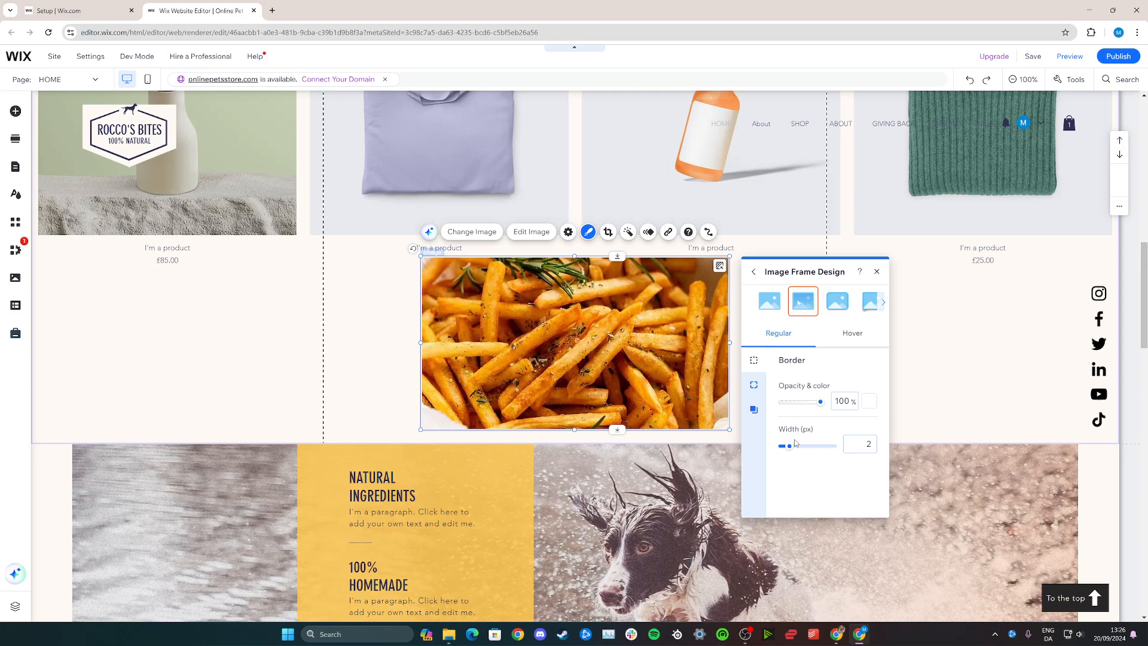
left_click_drag(788, 445, 768, 445)
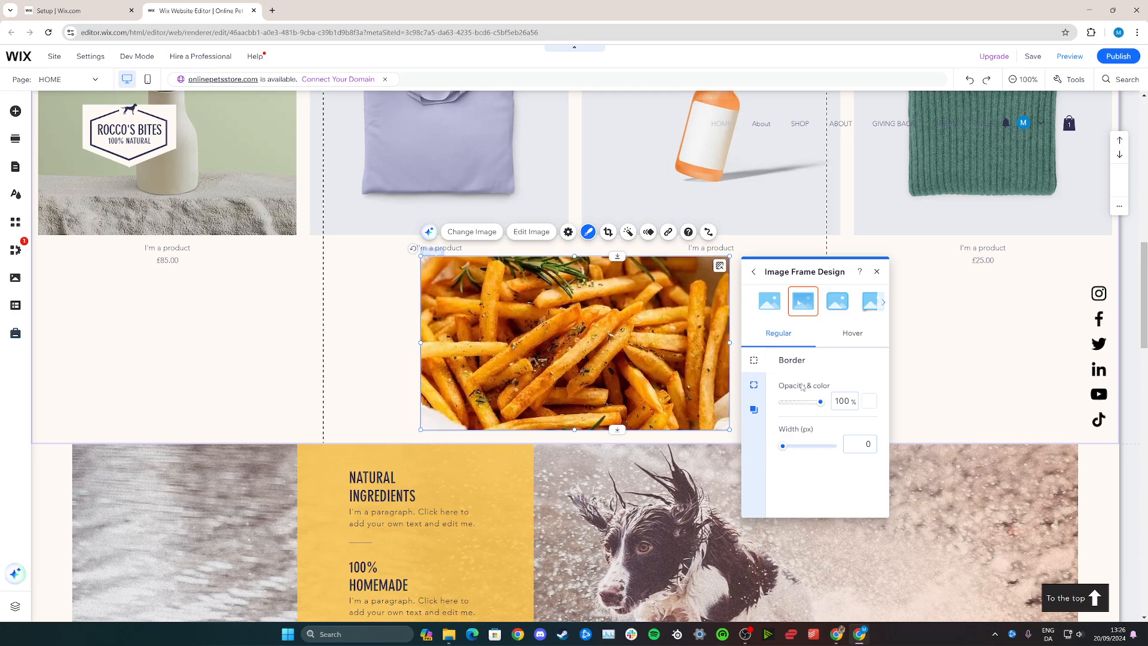
- Switch on Apply shadow in the frame's Shadow settings
left_click(754, 411)
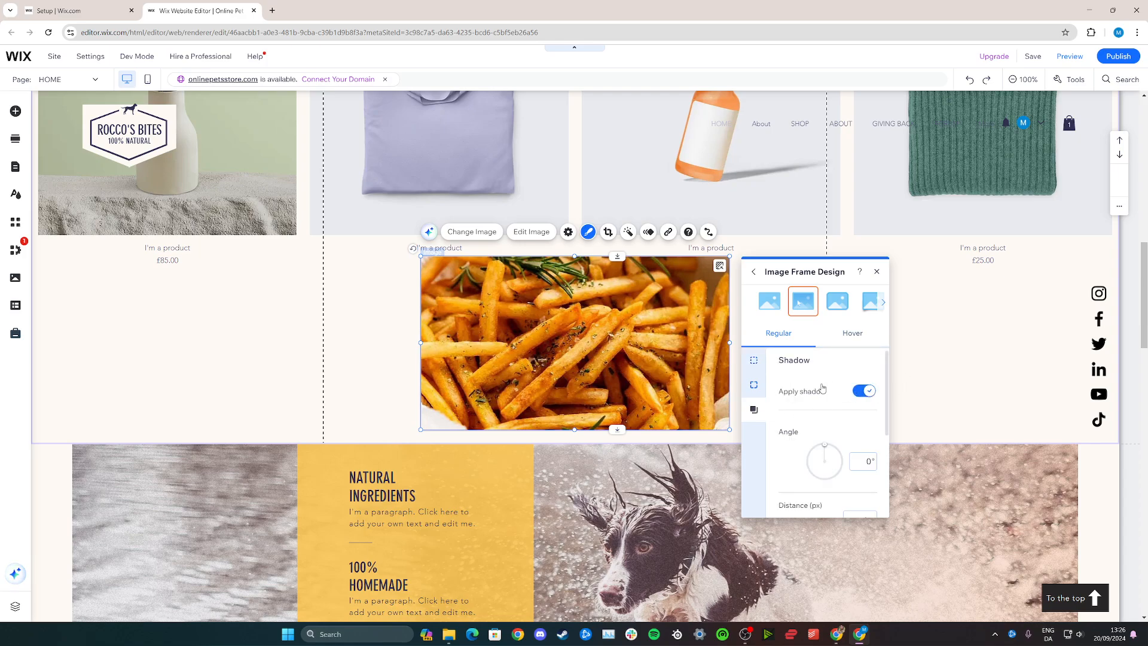
left_click(867, 393)
scroll(797, 404, "down", 2)
scroll(794, 404, "down", 3)
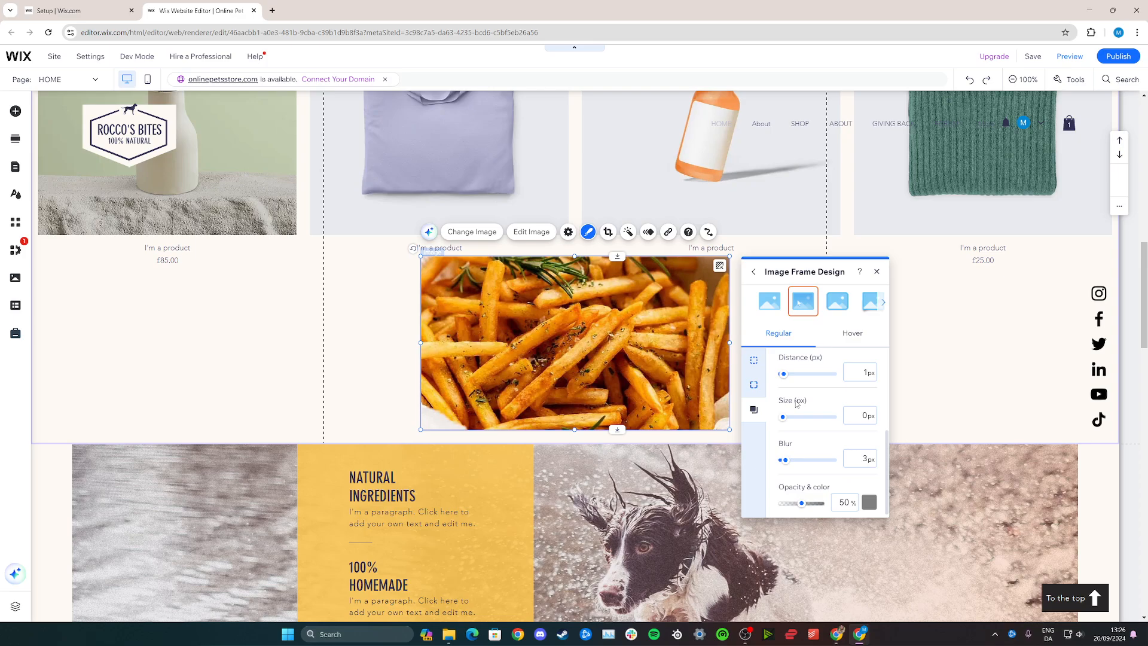
- Give the shadow 15px distance, 6px size and 23px blur, then deselect the image and section
left_click_drag(783, 373, 797, 375)
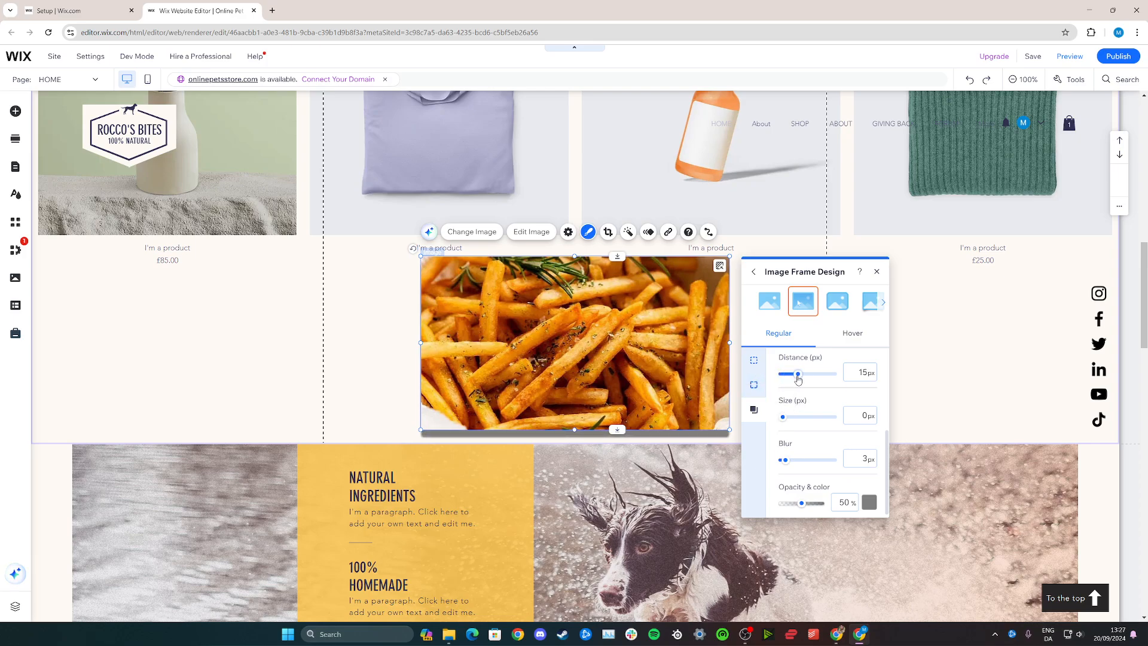
scroll(799, 379, "up", 4)
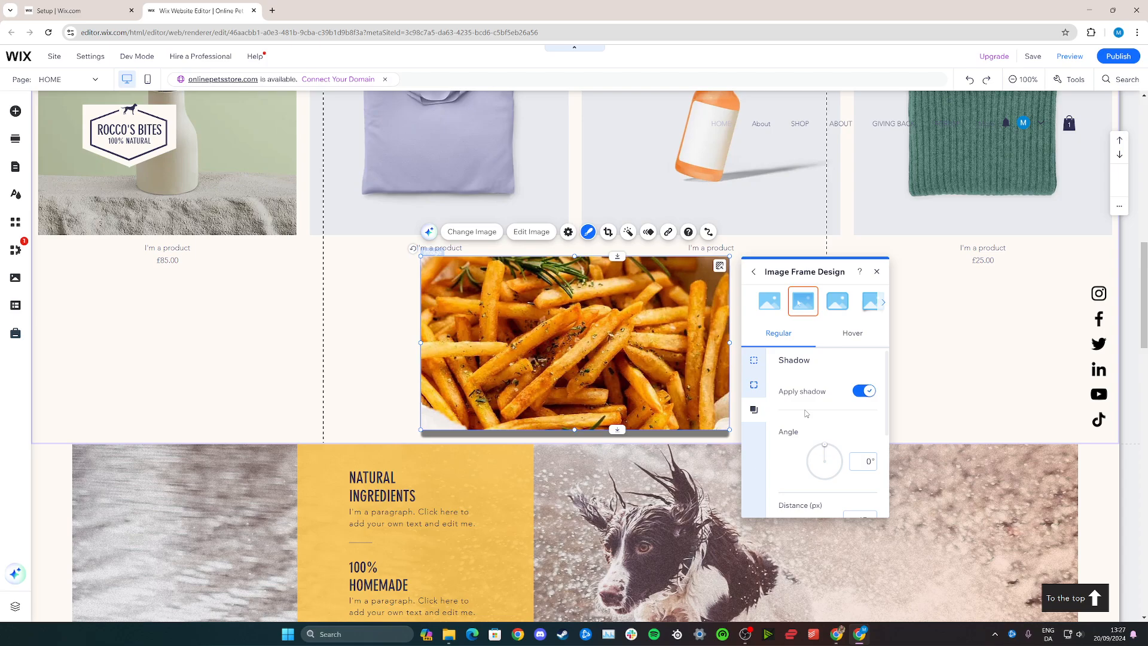
scroll(807, 413, "down", 4)
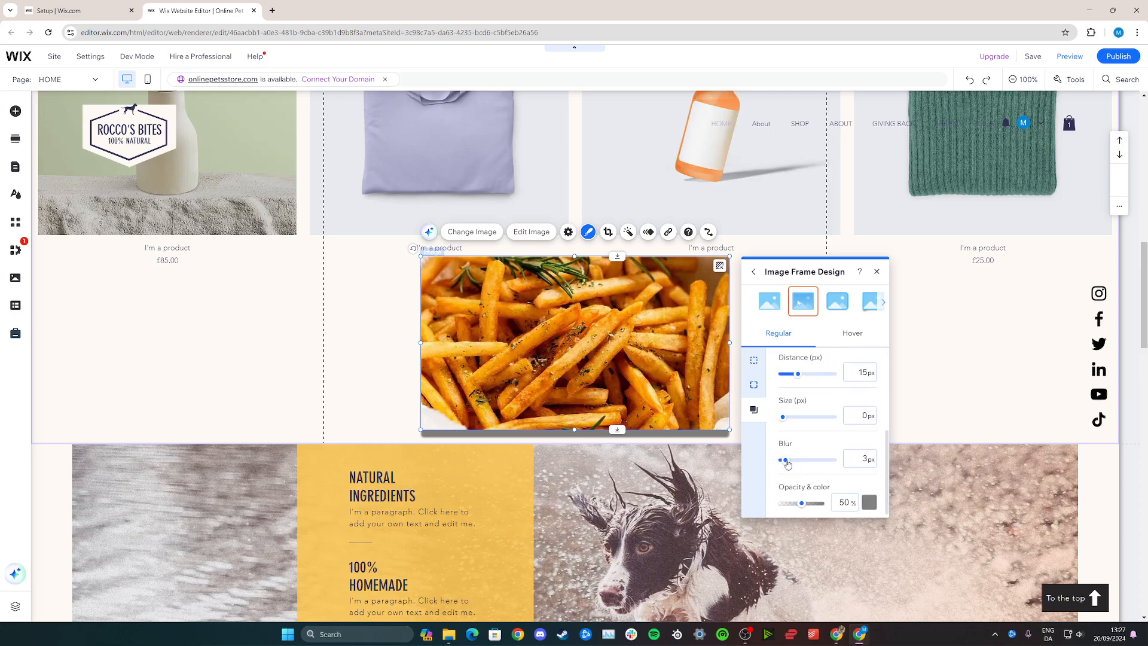
left_click_drag(786, 461, 806, 460)
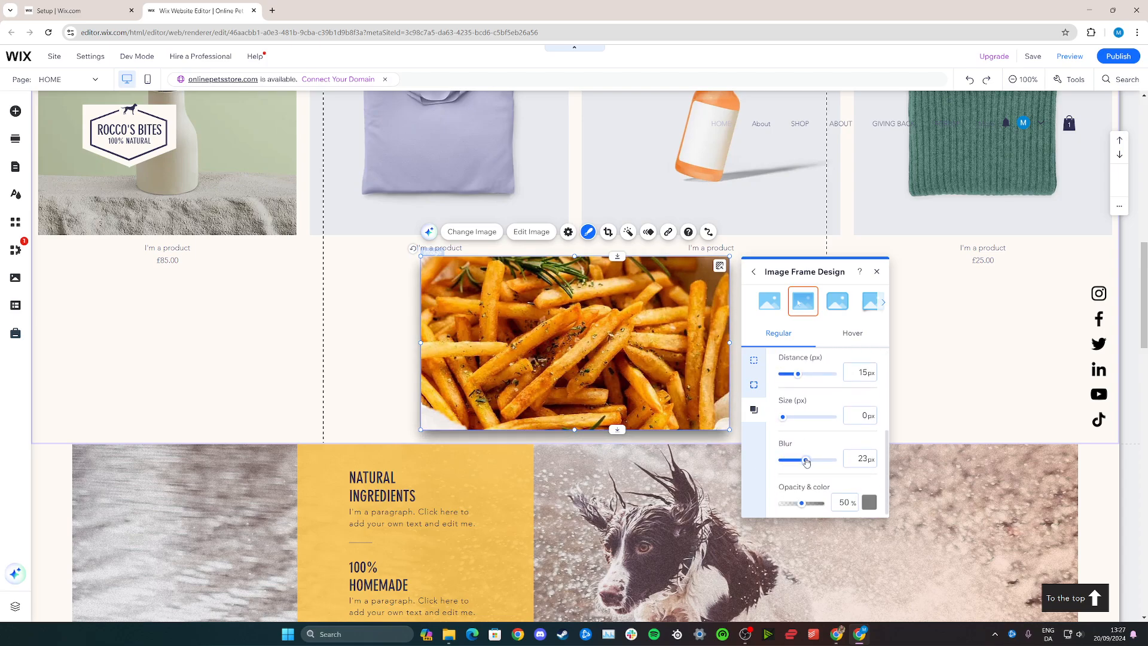
scroll(805, 462, "up", 4)
scroll(787, 416, "down", 4)
left_click_drag(780, 416, 790, 418)
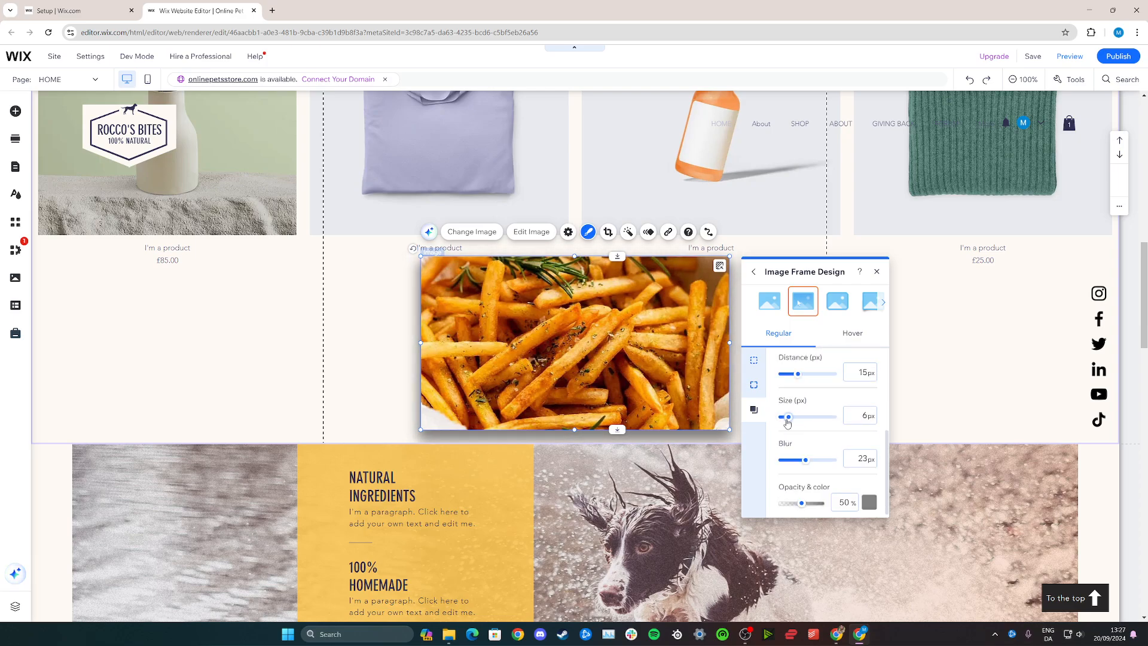
scroll(808, 422, "up", 3)
scroll(830, 430, "down", 3)
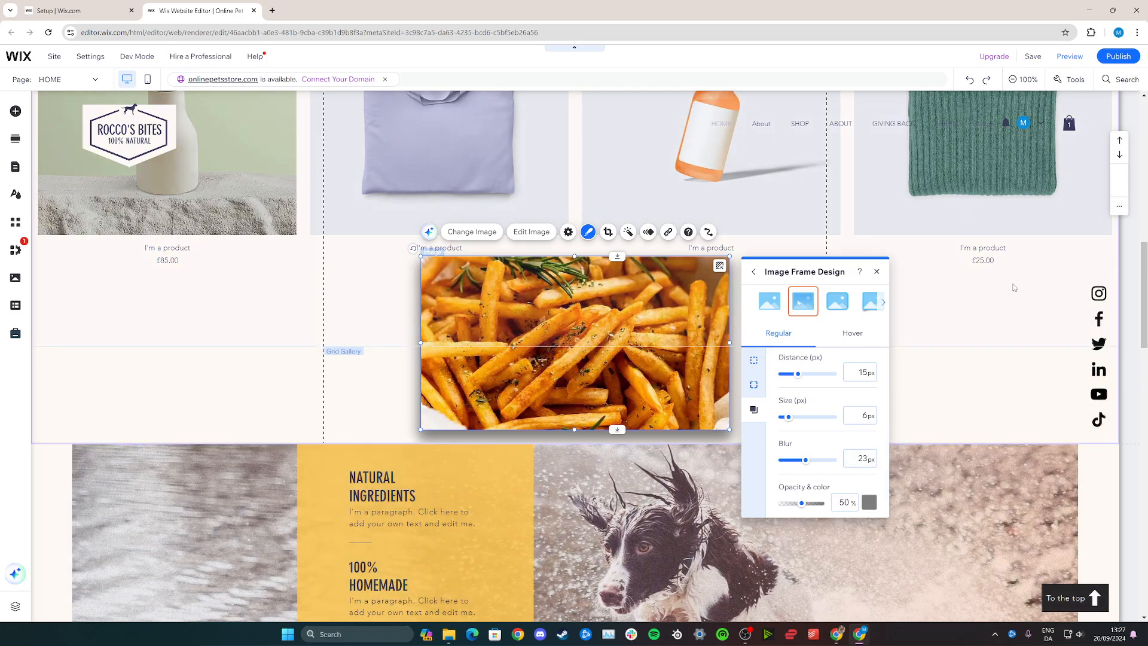
left_click(978, 332)
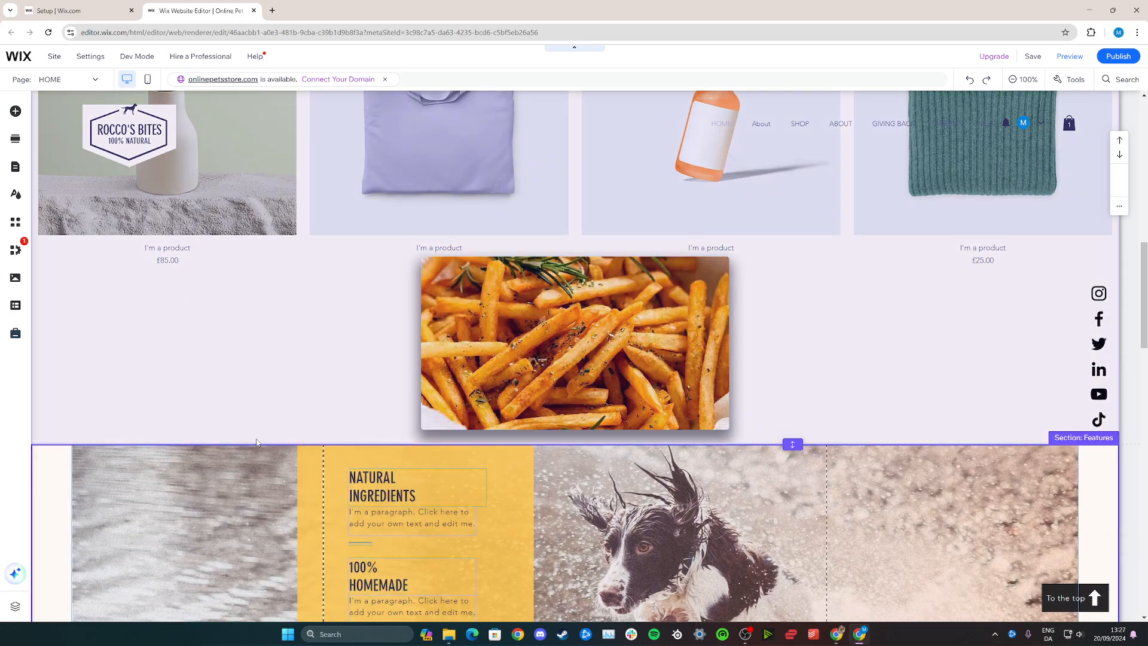
left_click(671, 588)
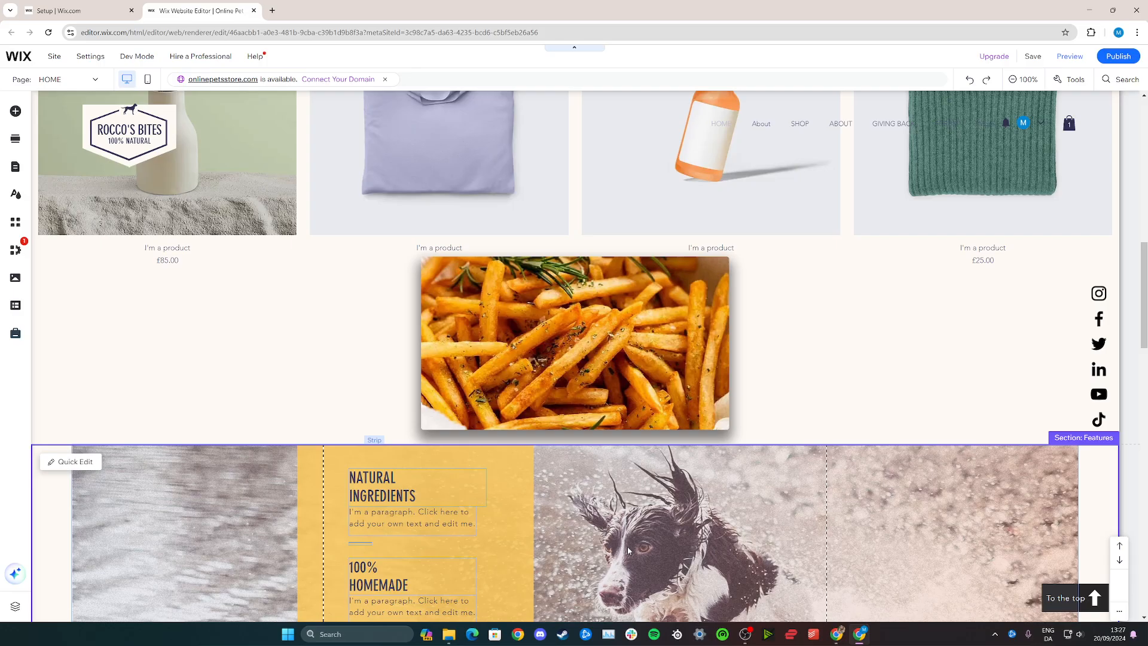